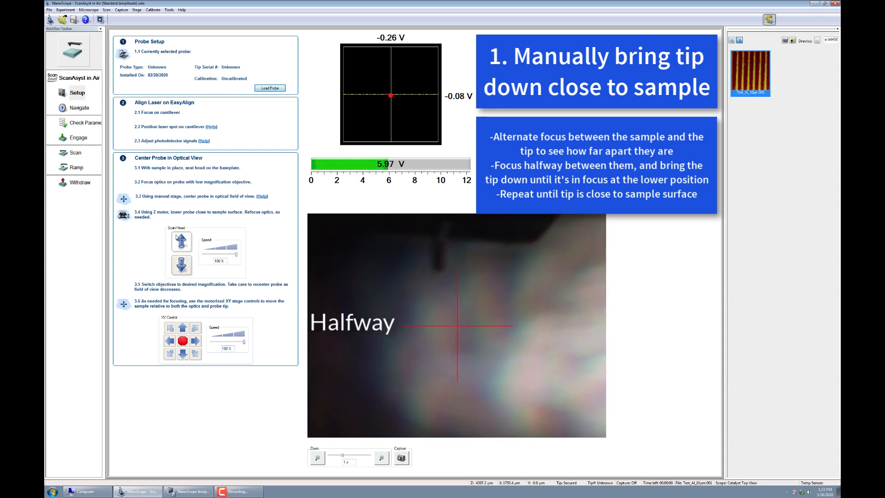
Lower the scan head until the tip is close to the sample surface and engage the probe
click(175, 265)
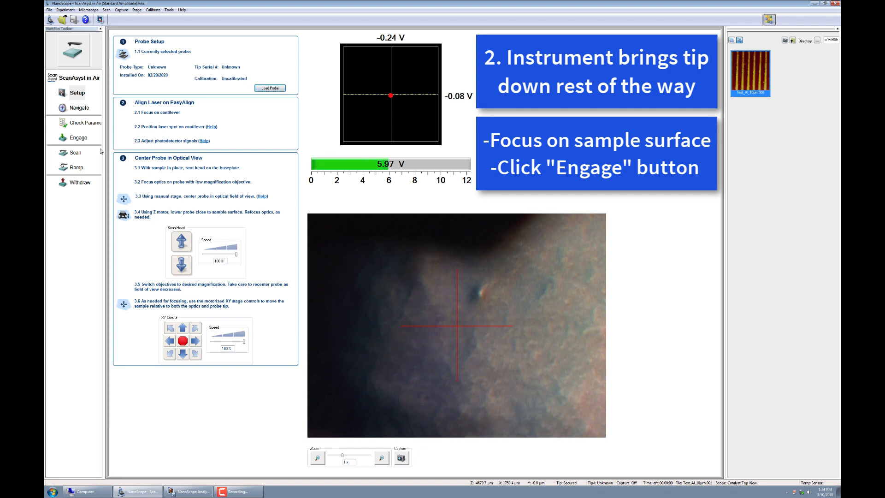
click(76, 141)
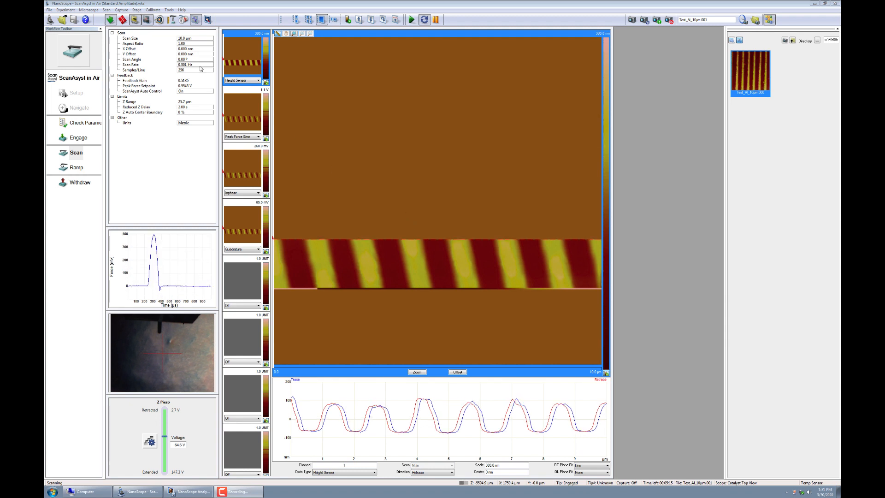
Try scan angles of 10° and 350° to line the stripes up vertically, and restart the frame scanning downward
click(182, 59)
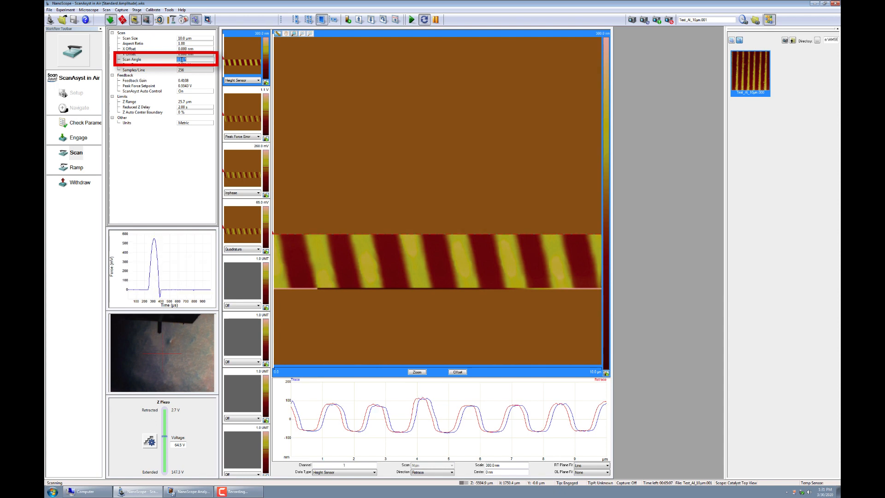
text(10)
key(Return)
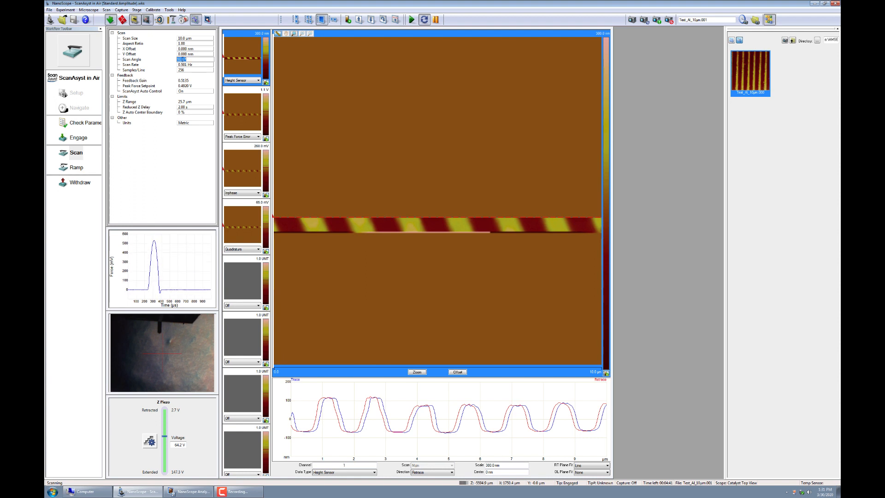
text(350)
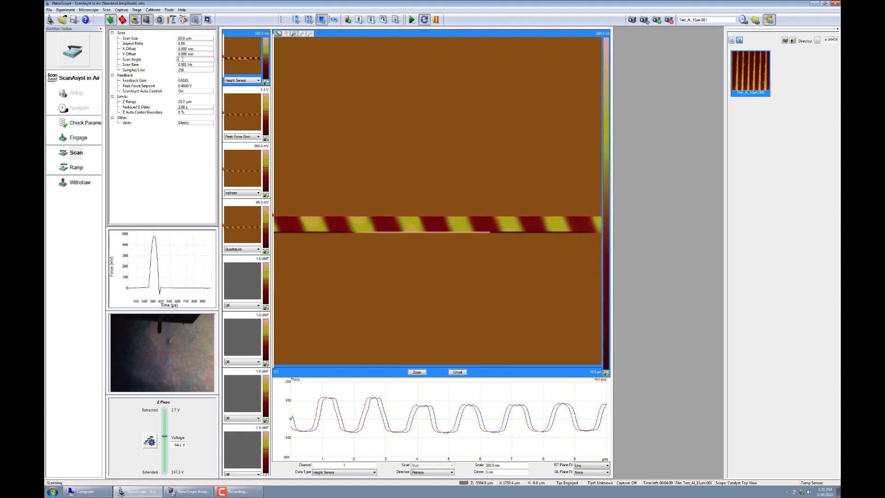
key(Return)
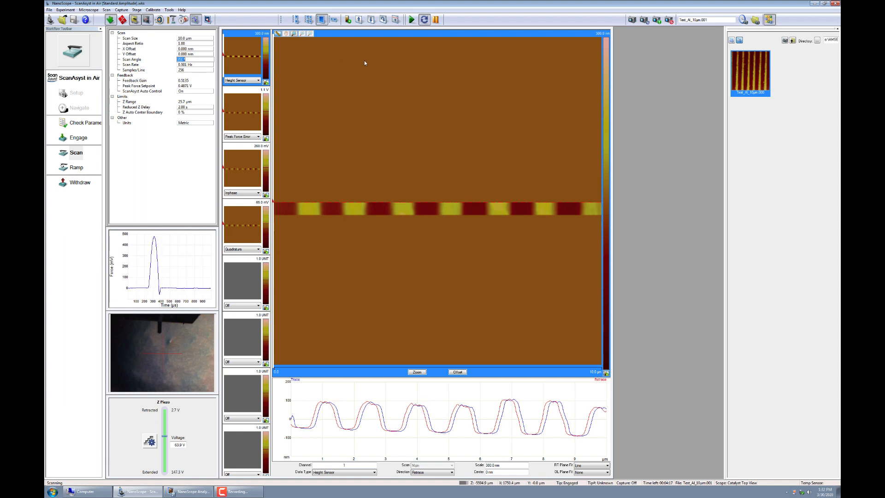
click(373, 20)
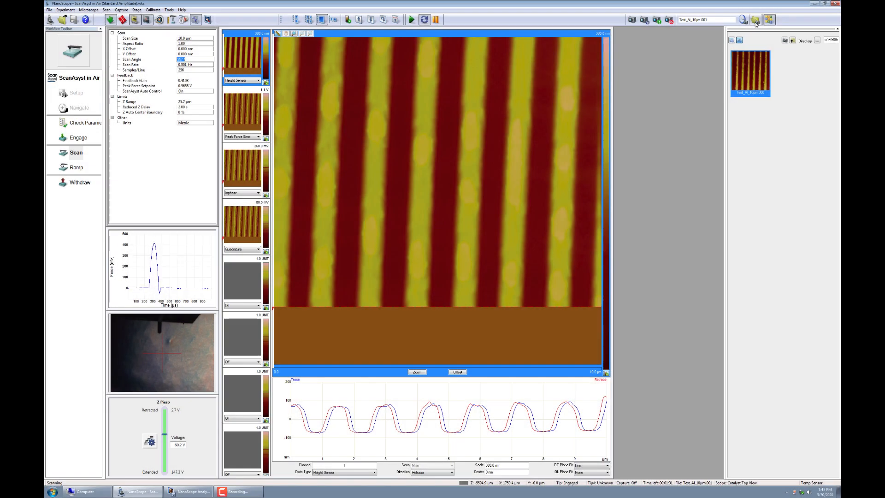
Set the capture directory to the S2020 folder and shorten the capture file name to Al_10µm.001
click(755, 21)
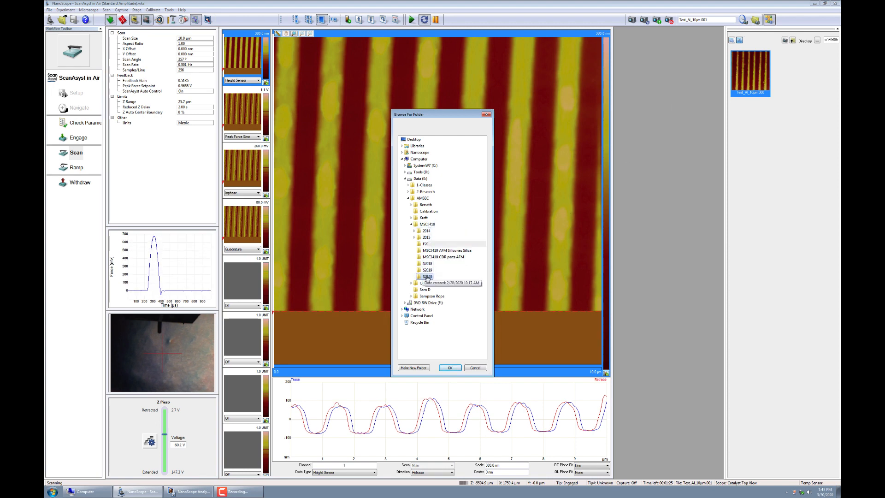
click(450, 368)
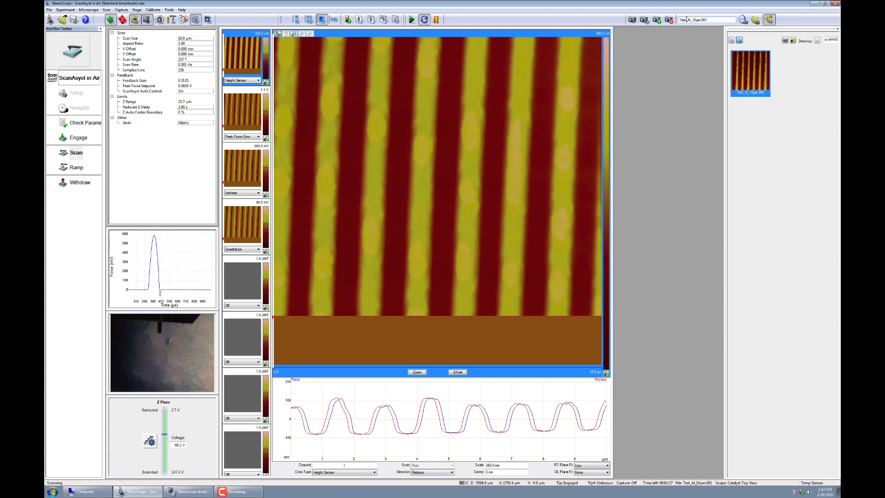
drag(688, 20, 667, 20)
key(BackSpace)
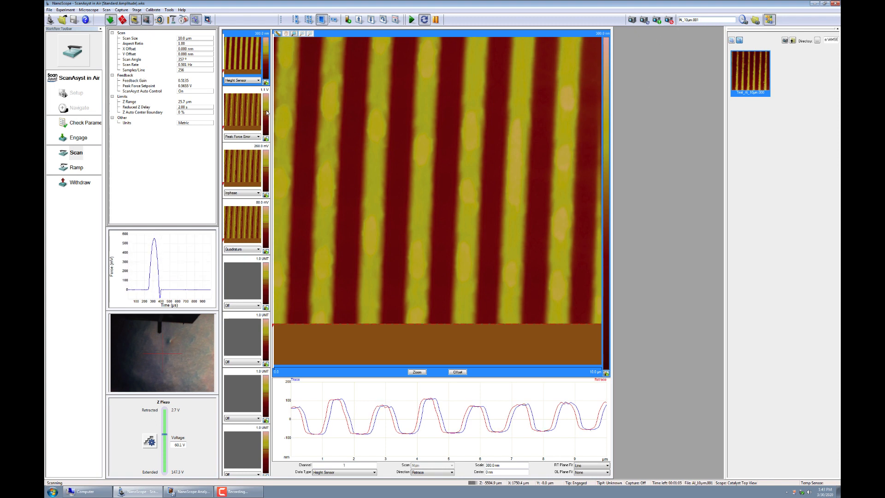
Set the scan angle to 358° and arm the capture of the next scan image
double_click(187, 59)
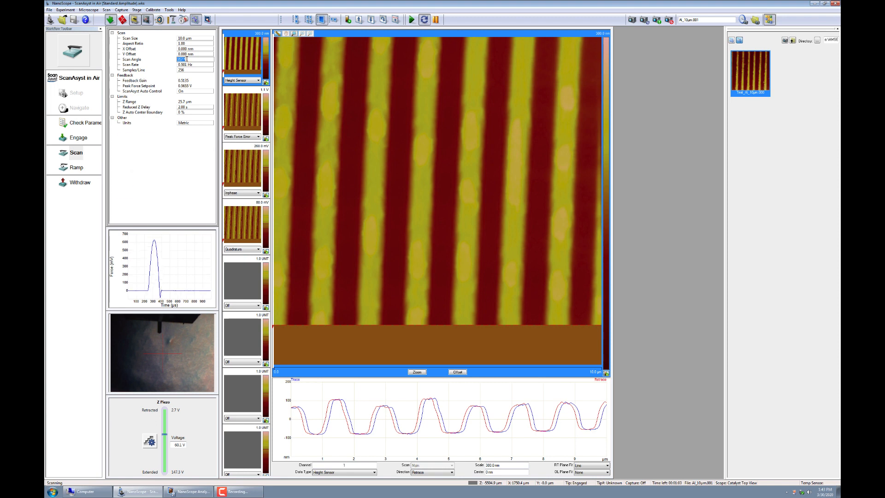
text(358)
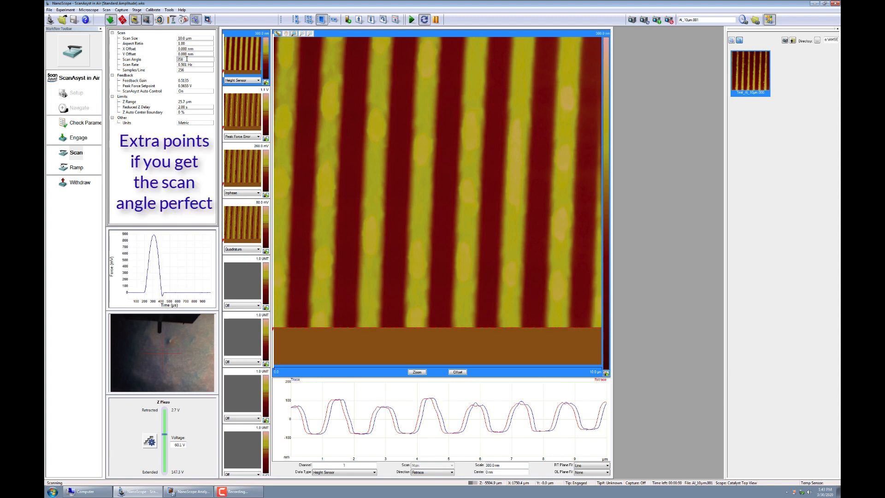
key(Return)
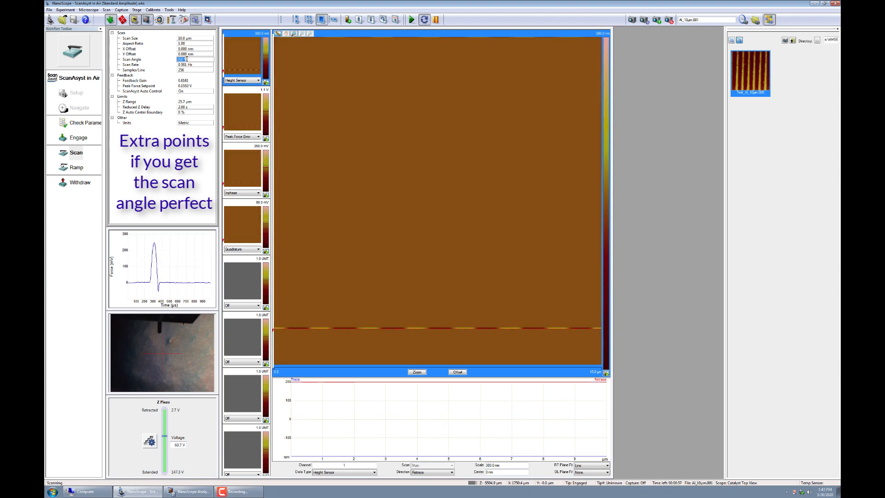
click(632, 20)
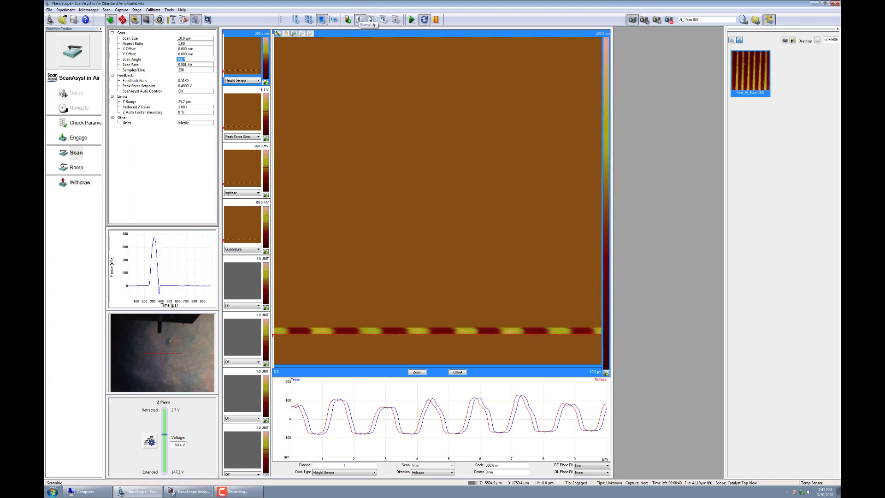
click(631, 20)
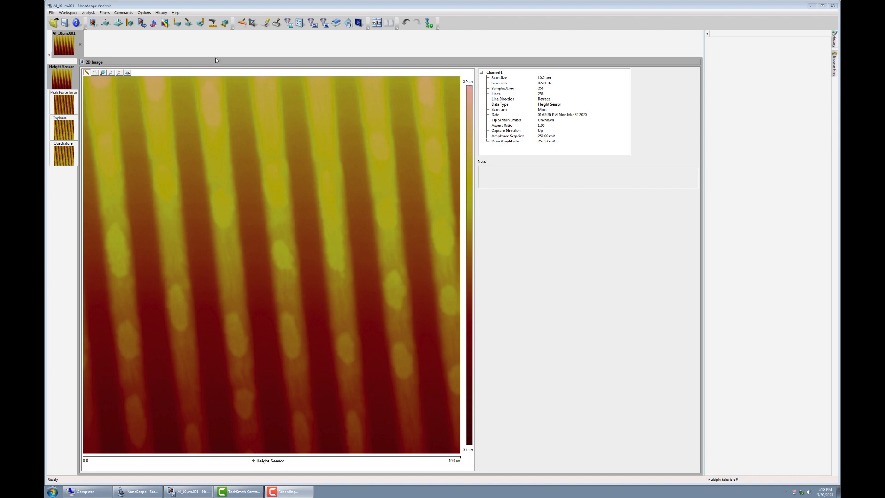
View the unflattened Al_10µm.001 height image in 3D and rotate it to inspect the surface tilt
click(106, 23)
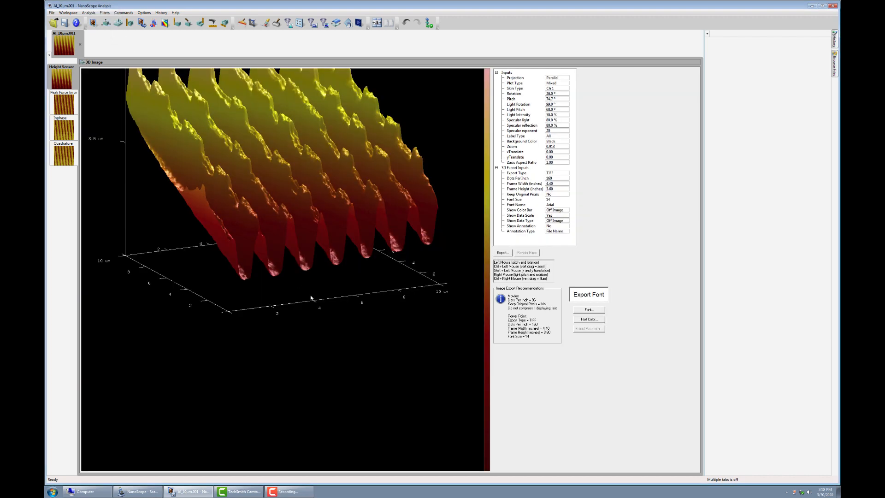
drag(305, 296, 332, 302)
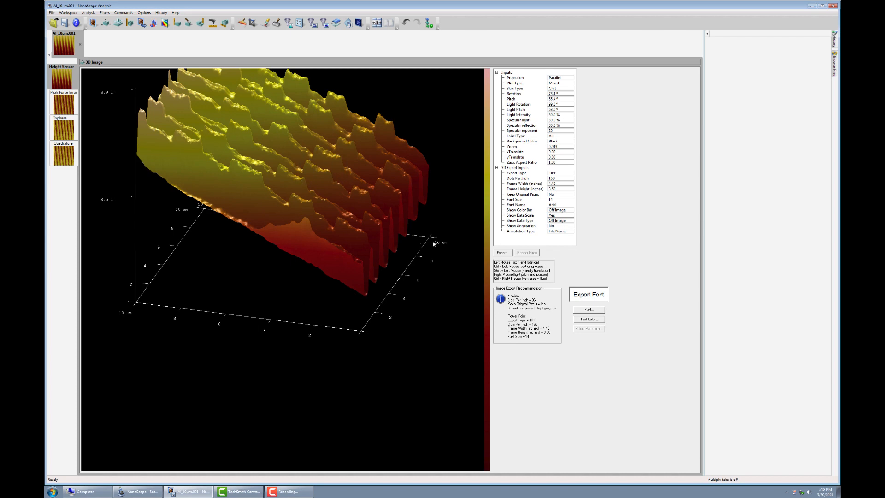
drag(434, 244, 395, 242)
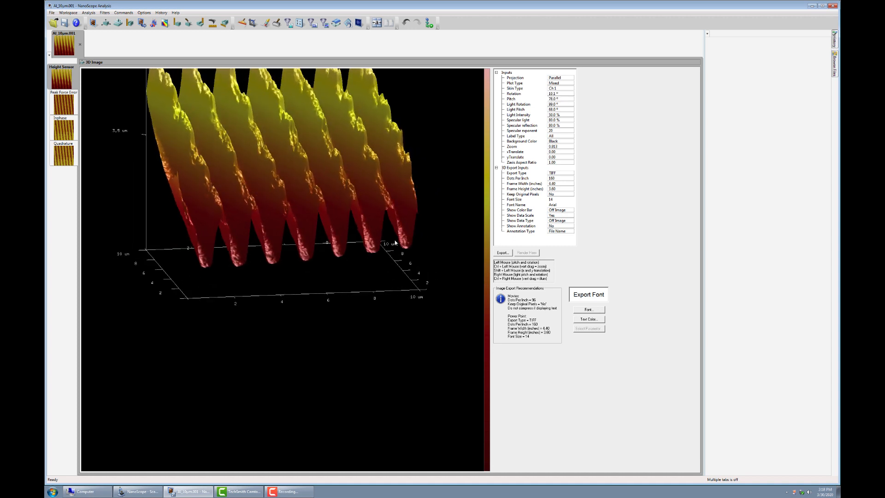
Flatten the height image with 1st order flattening and no thresholding
click(277, 24)
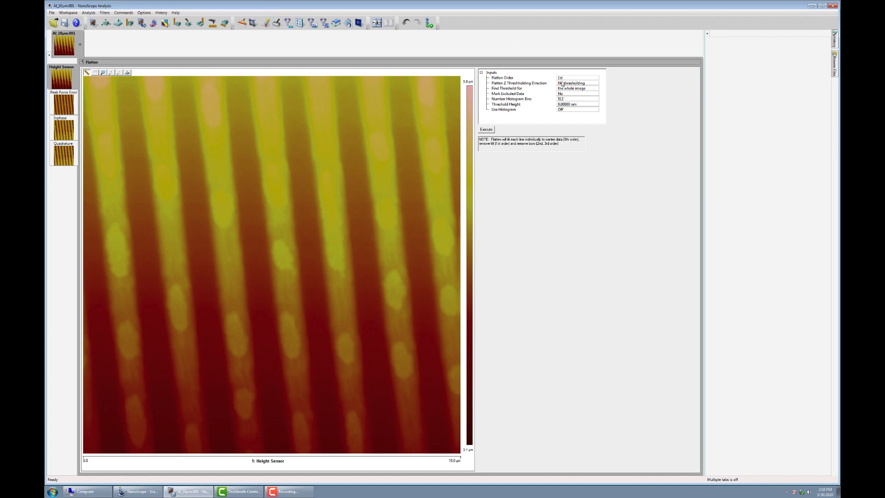
click(598, 80)
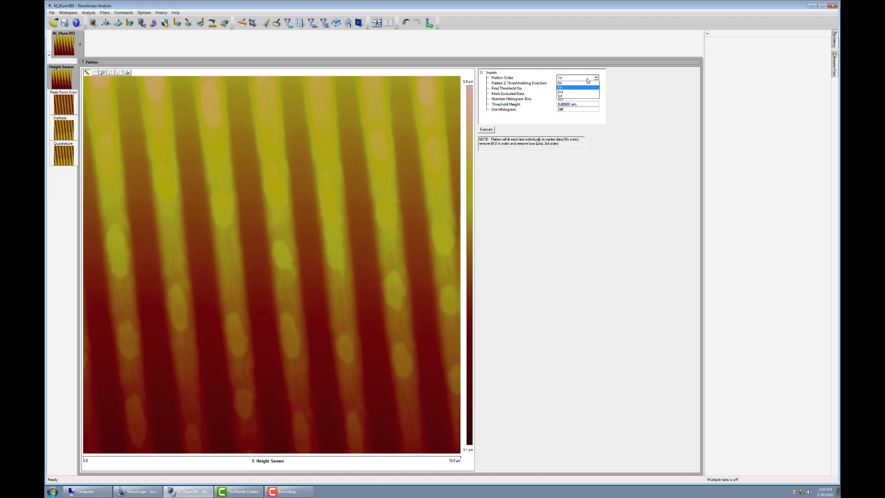
click(562, 88)
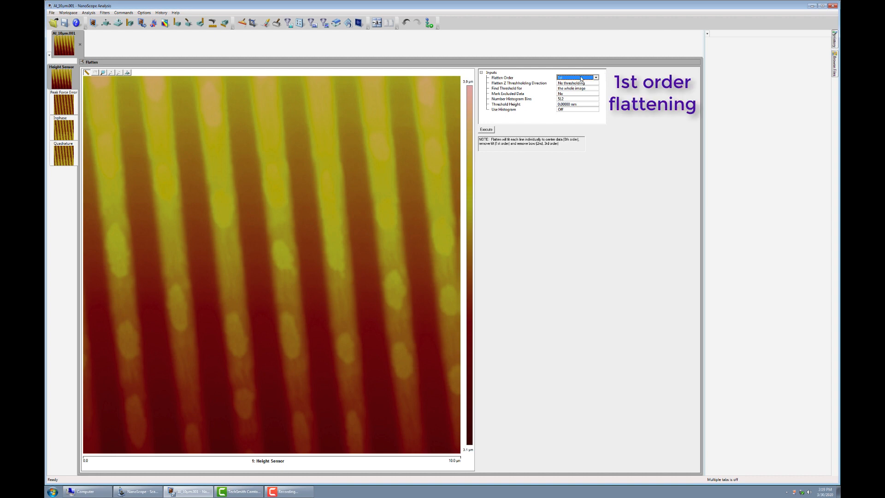
click(488, 130)
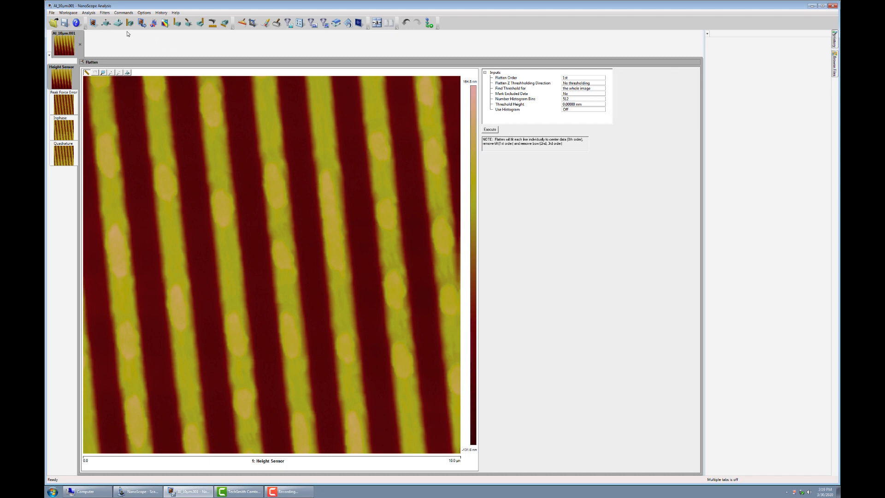
Inspect the flattened surface in a rotated 3D view and return to the 2D image
click(105, 23)
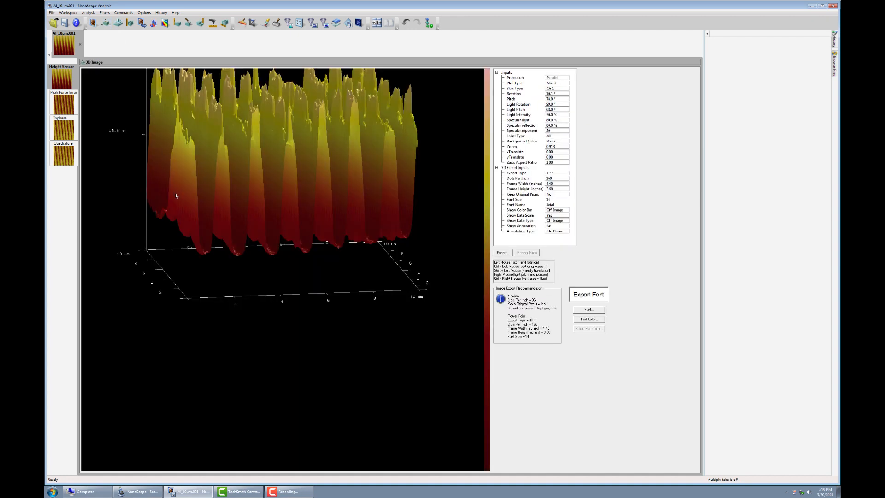
drag(175, 196, 182, 212)
click(94, 23)
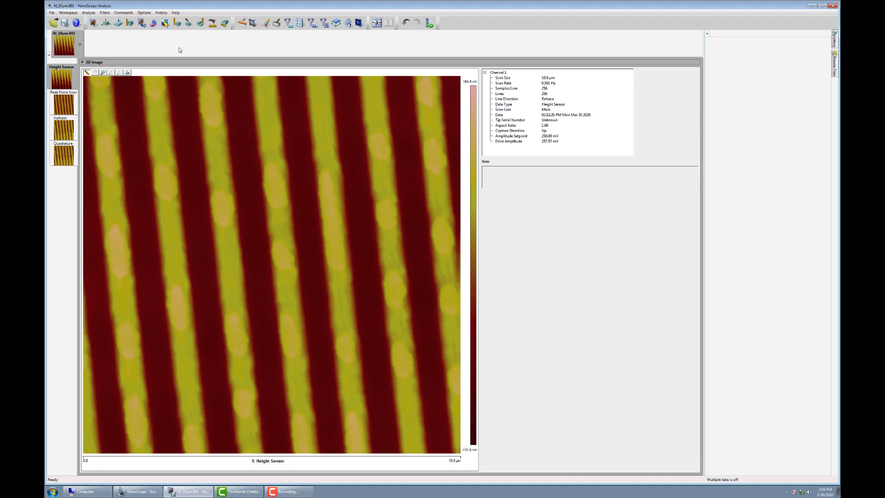
Draw a section line about 9.8 µm long across the height image, perpendicular to the stripes
click(187, 22)
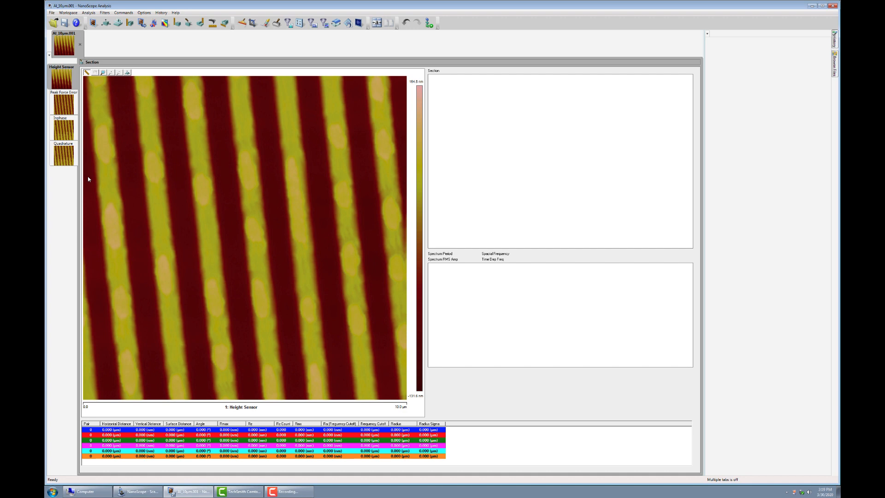
mouse_move(88, 179)
mouse_down()
mouse_move(259, 181)
mouse_move(404, 155)
mouse_move(407, 205)
mouse_move(404, 156)
mouse_up()
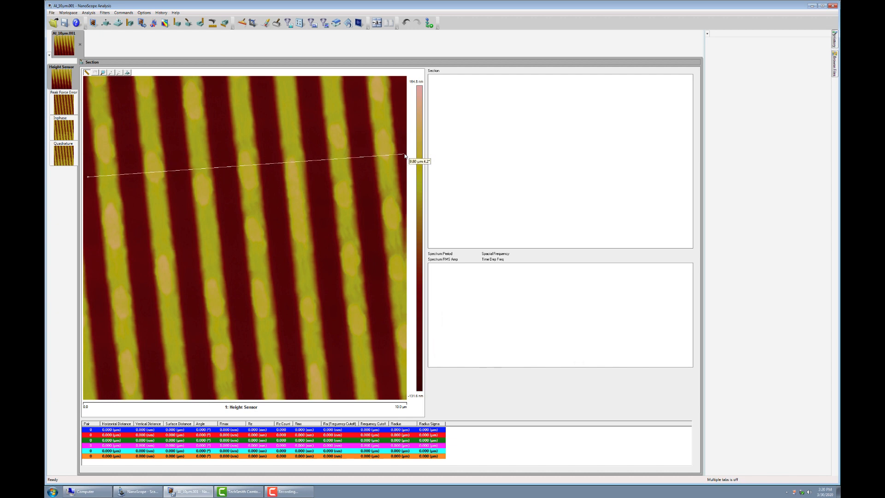
drag(405, 155, 405, 155)
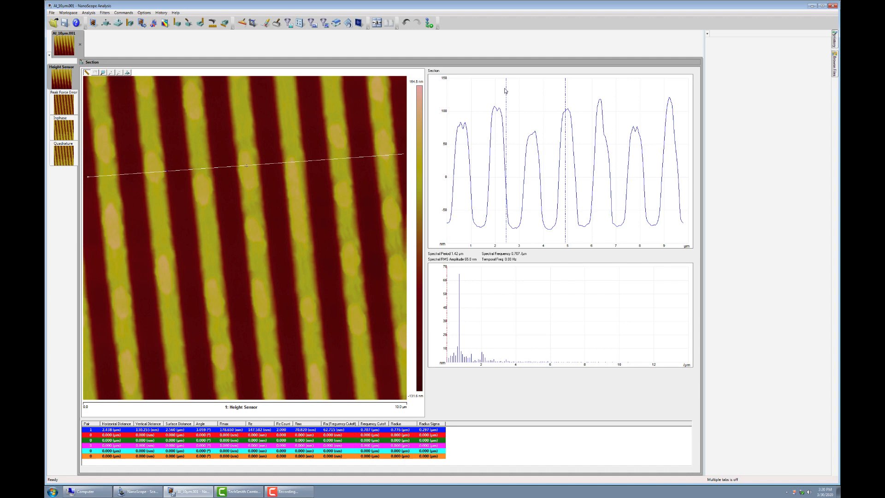
Measure the spacing of two adjacent profile peaks with one cursor pair and the height from a trough to a tall peak with a second pair
drag(506, 90, 497, 88)
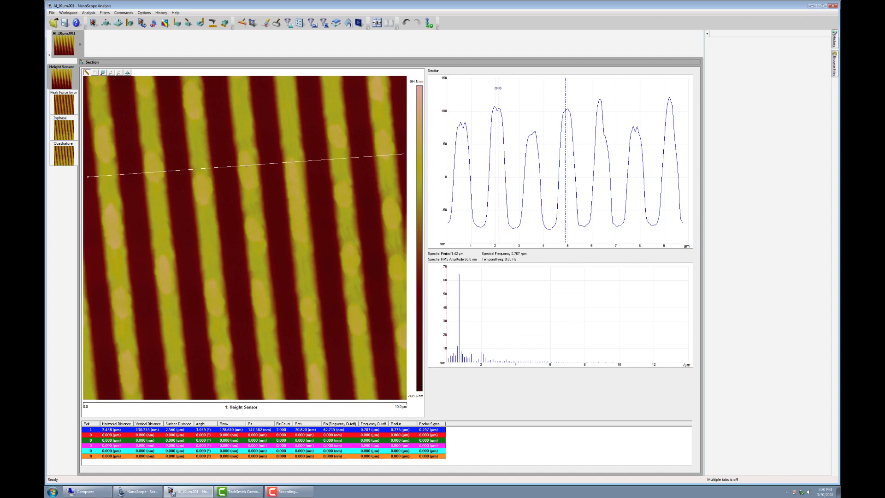
drag(565, 89, 532, 88)
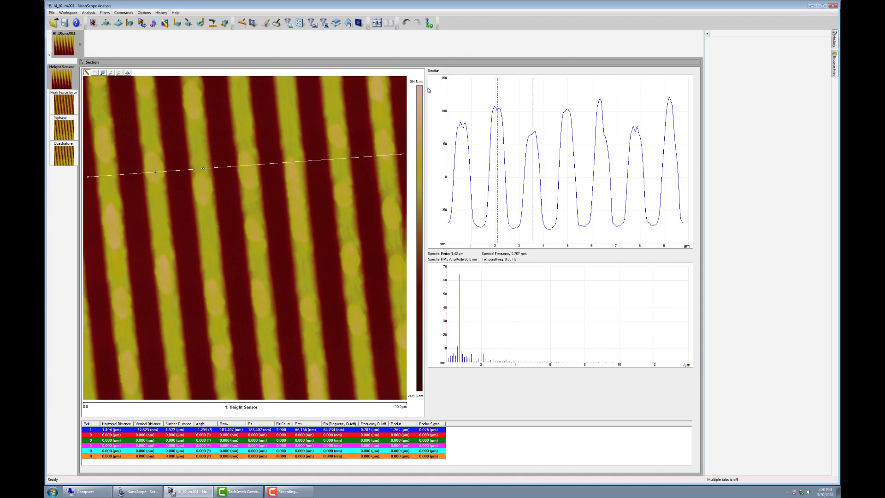
drag(429, 87, 479, 87)
mouse_move(693, 101)
mouse_down()
mouse_move(586, 101)
mouse_move(600, 101)
mouse_up()
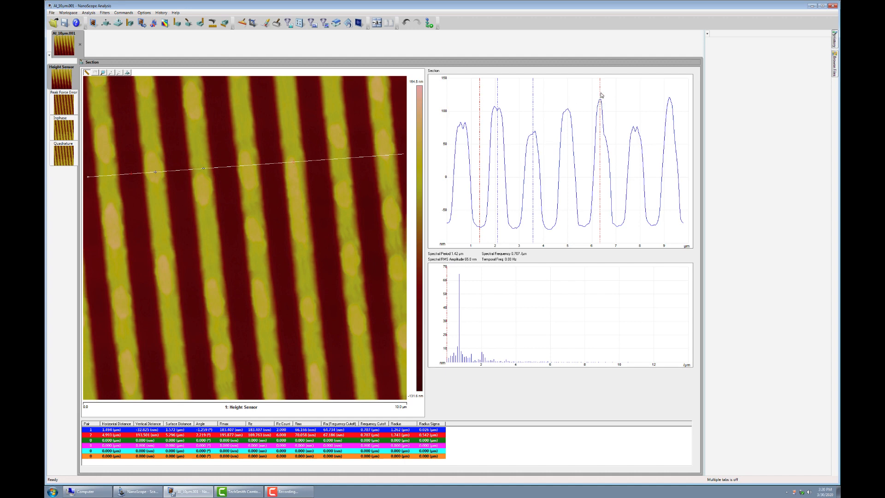
drag(600, 95, 669, 97)
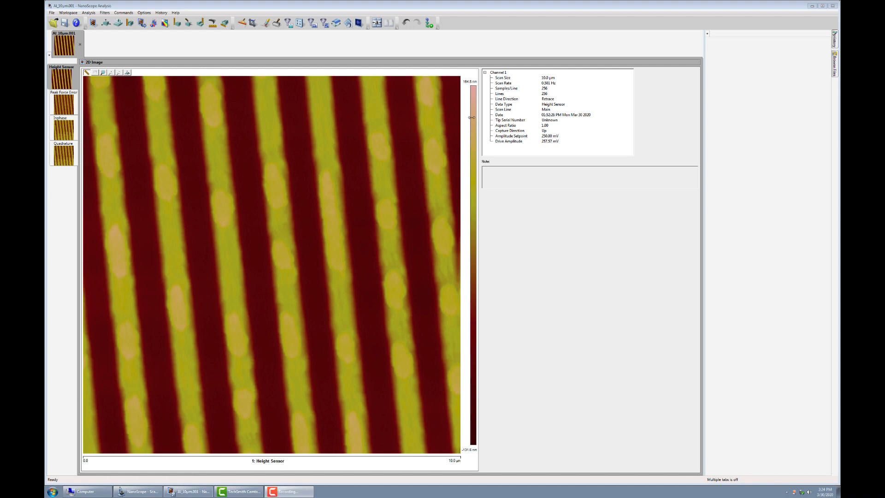
Open the image's data scale settings and make the color bar scale relative to the minimum data cursor
right_click(470, 115)
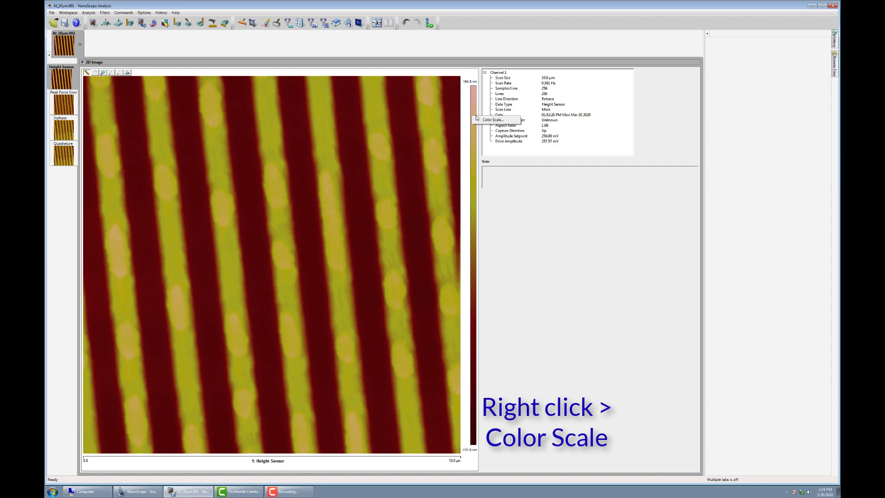
click(490, 120)
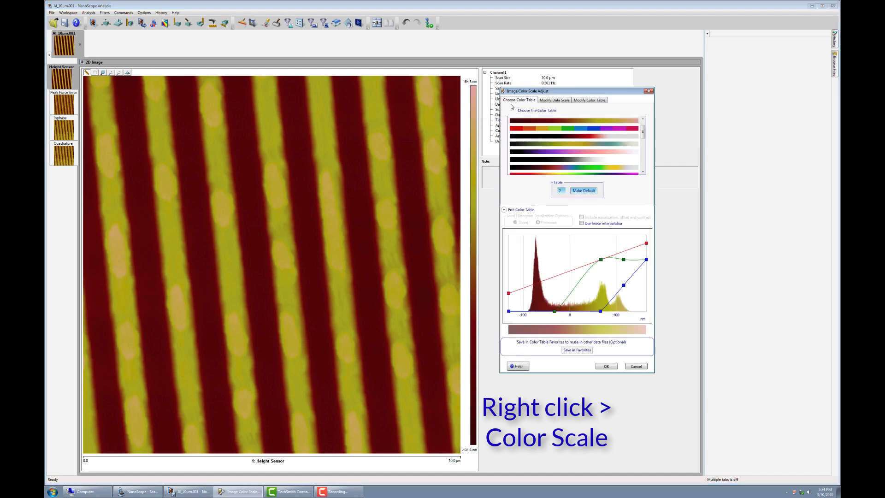
click(553, 100)
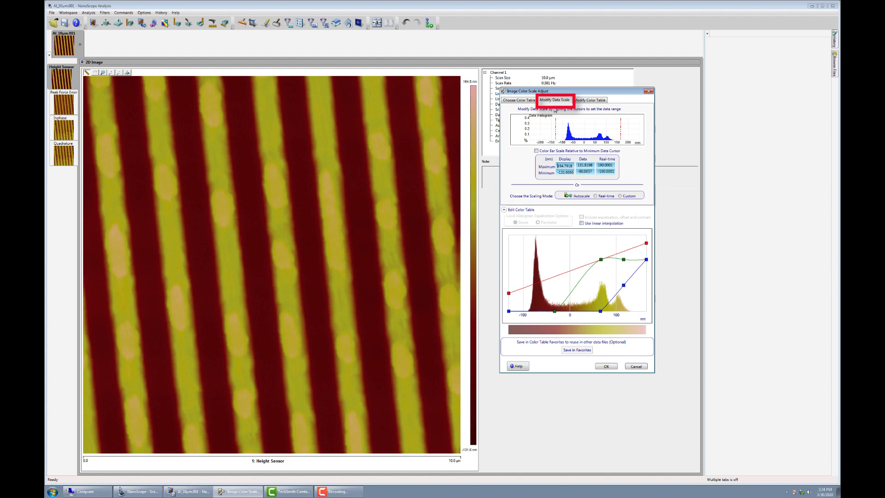
click(536, 150)
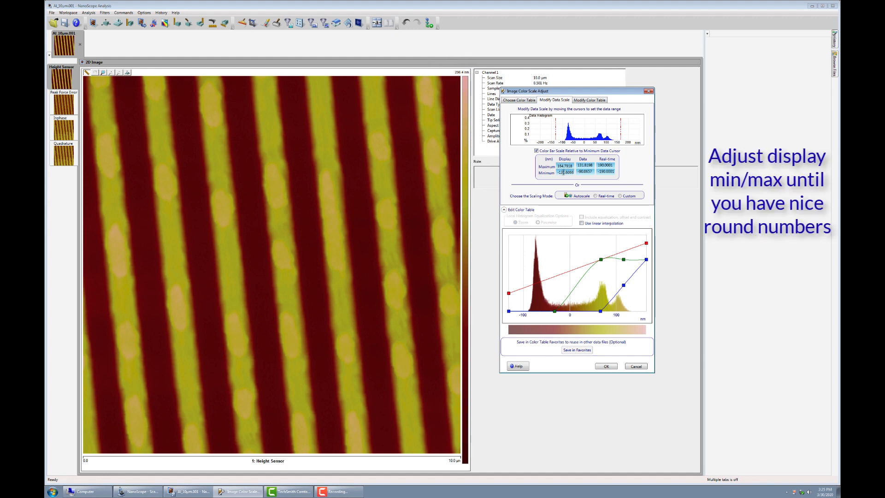
Set the color scale's display minimum to -132 nm and maximum to 168 nm, and apply the changes
double_click(563, 172)
text(-132)
drag(573, 166, 559, 168)
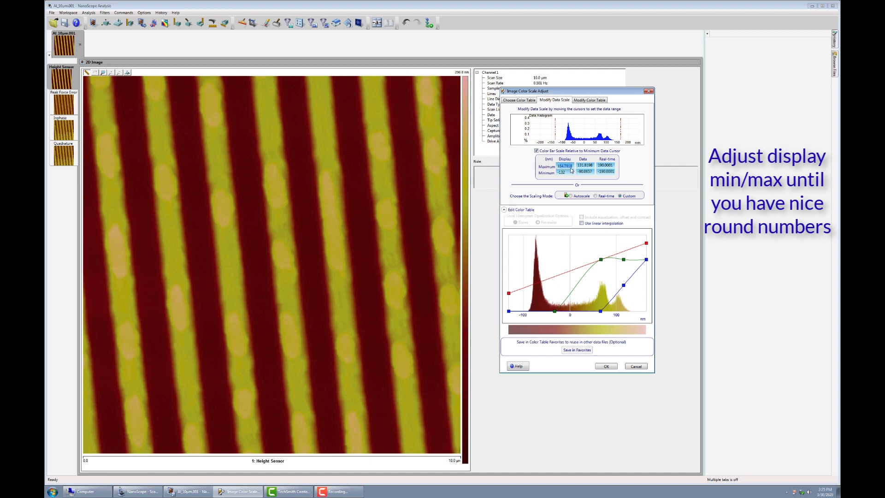
text(65)
click(566, 172)
click(563, 166)
key(BackSpace)
text(8)
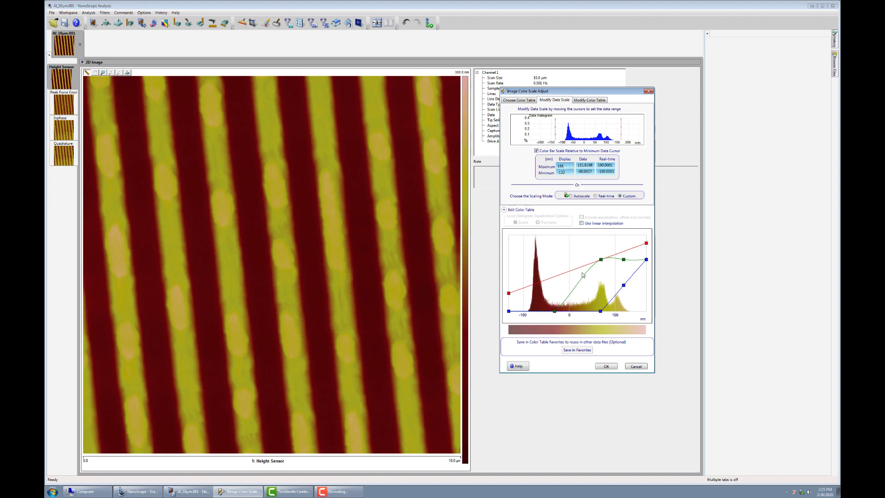
click(604, 366)
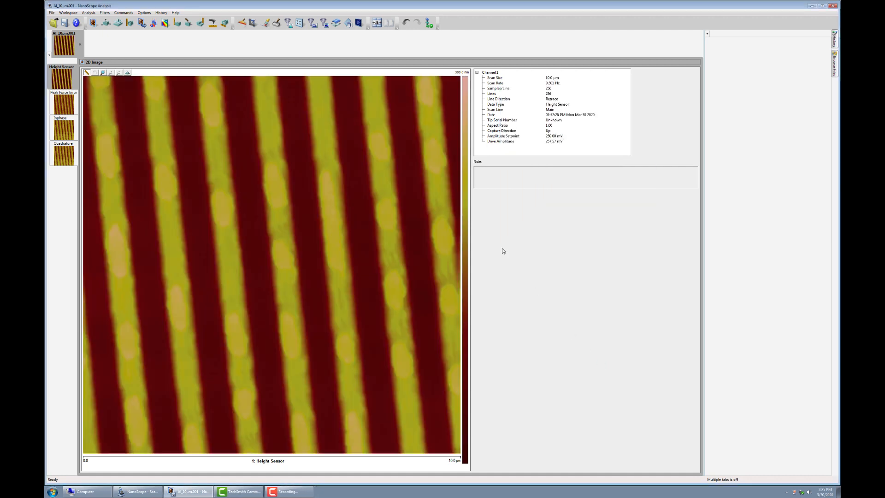